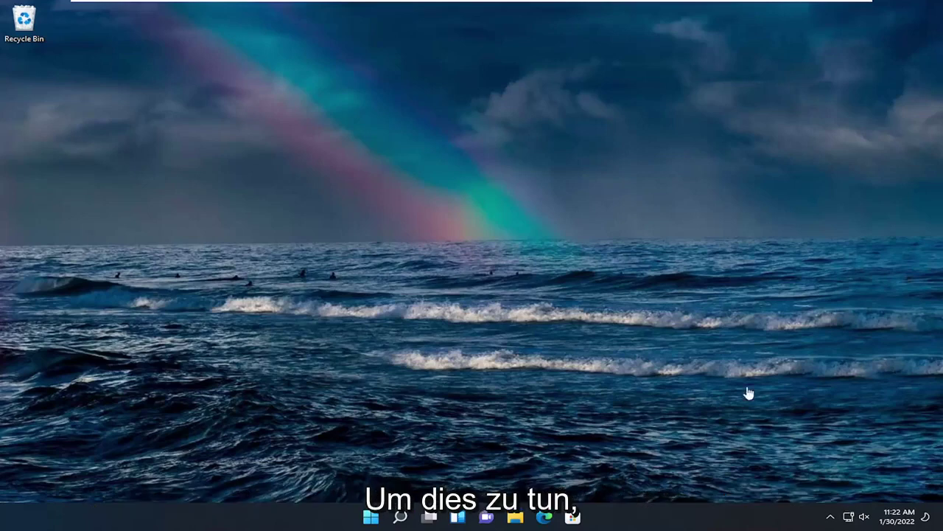
# Search Windows for 'group poli' and launch the Edit group policy result.
pyautogui.click(401, 518)
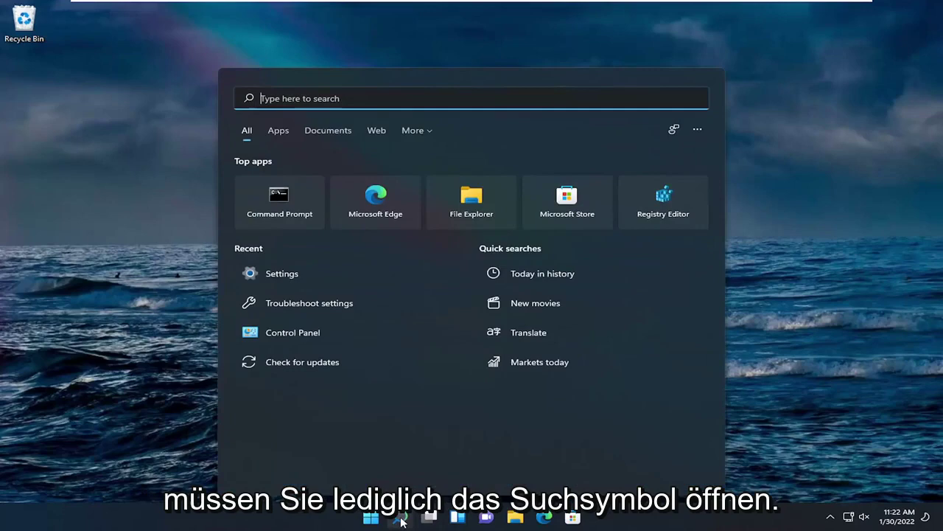
pyautogui.write('gr')
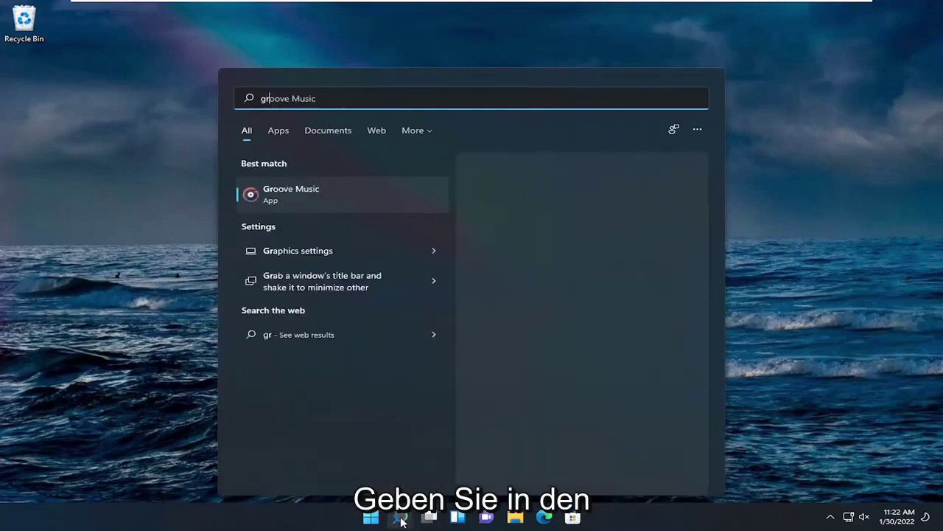
pyautogui.write('oup poli')
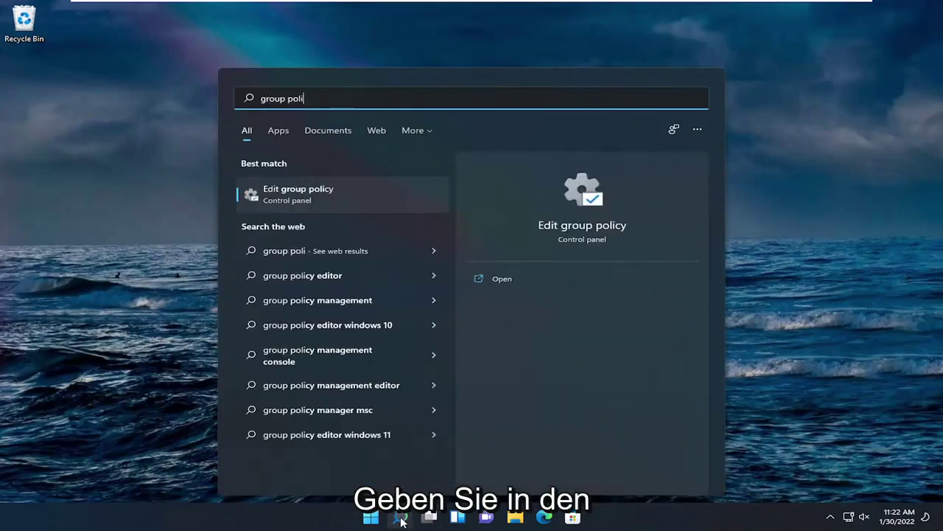
pyautogui.click(311, 188)
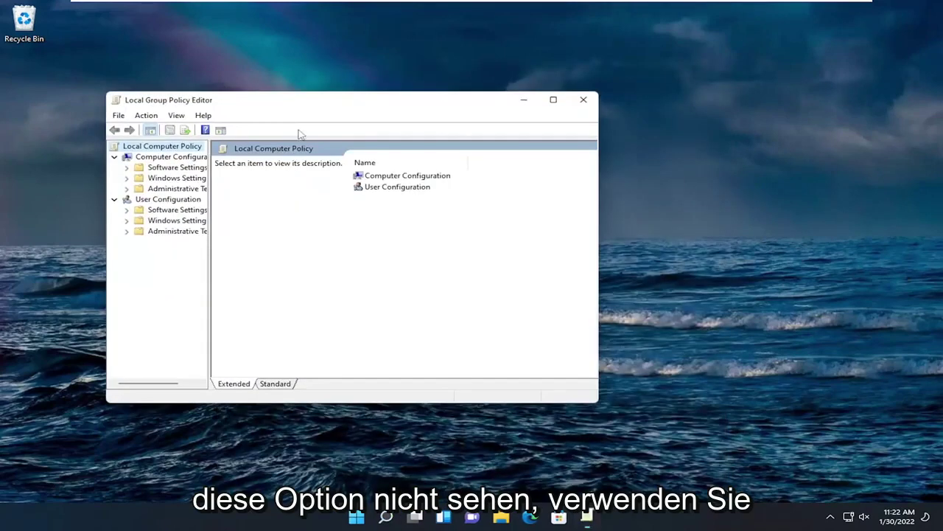
# Enlarge the editor window and open User Configuration > Administrative Templates > Start Menu and Taskbar.
pyautogui.moveTo(297, 105); pyautogui.dragTo(386, 59)
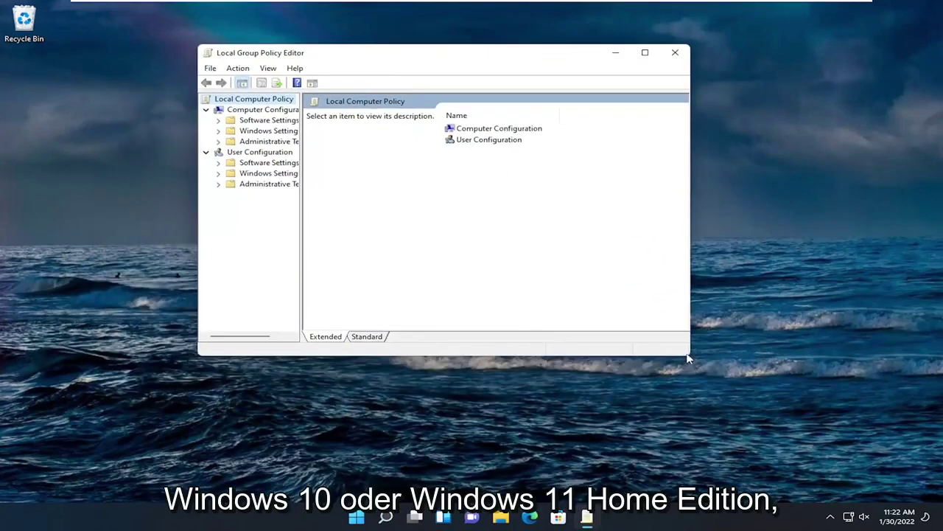
pyautogui.moveTo(689, 356); pyautogui.dragTo(766, 461)
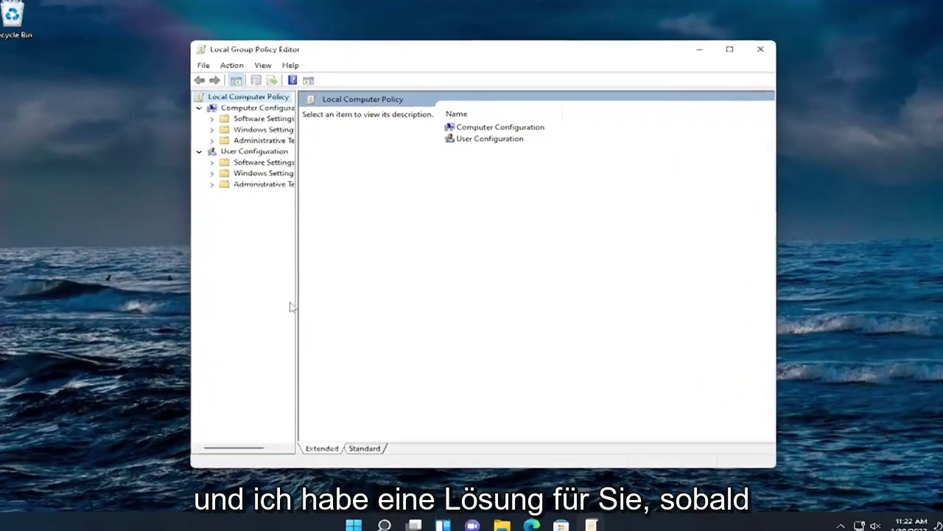
pyautogui.moveTo(300, 296); pyautogui.dragTo(368, 306)
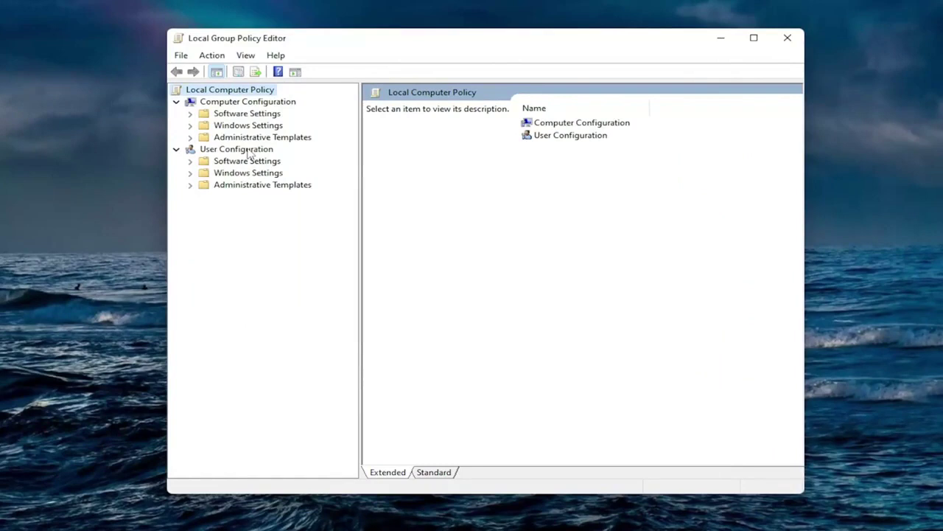
pyautogui.doubleClick(259, 186)
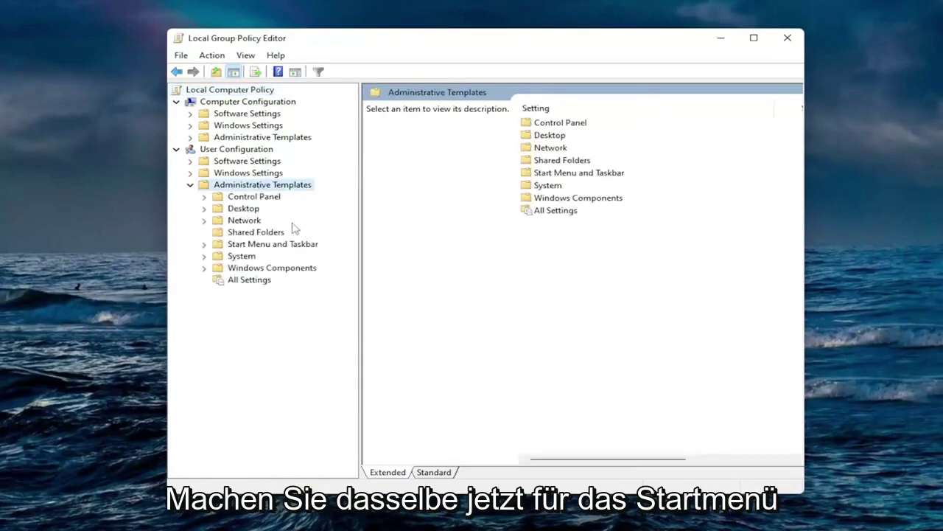
pyautogui.click(260, 245)
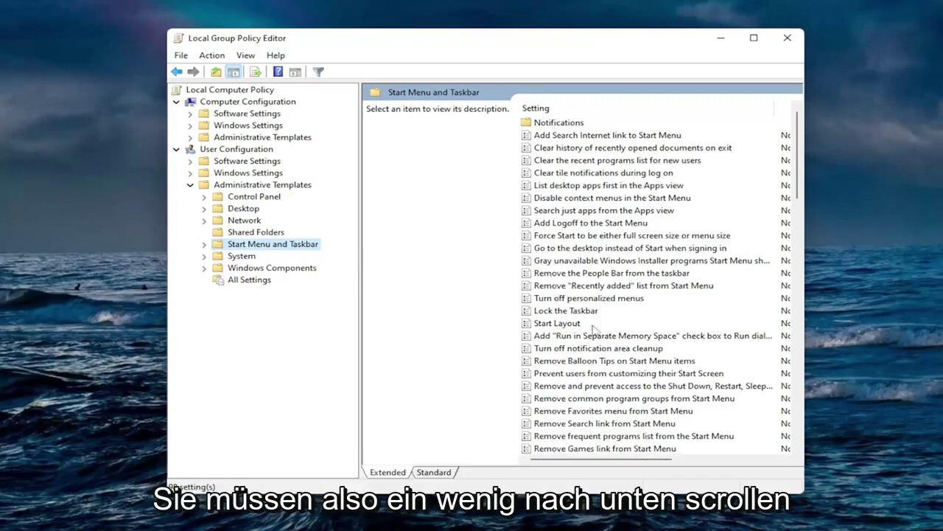
# Scroll to 'Remove Clock from the system notification area' and view its description.
pyautogui.scroll(-3, 590, 325)
pyautogui.scroll(-2, 593, 328)
pyautogui.scroll(-2, 592, 330)
pyautogui.scroll(-2, 586, 333)
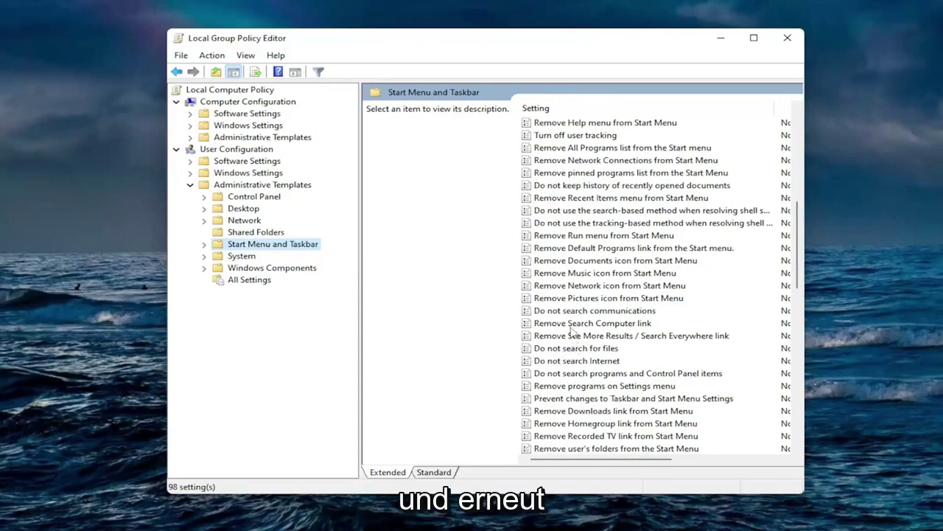
pyautogui.scroll(-1, 572, 331)
pyautogui.scroll(-1, 572, 332)
pyautogui.click(577, 409)
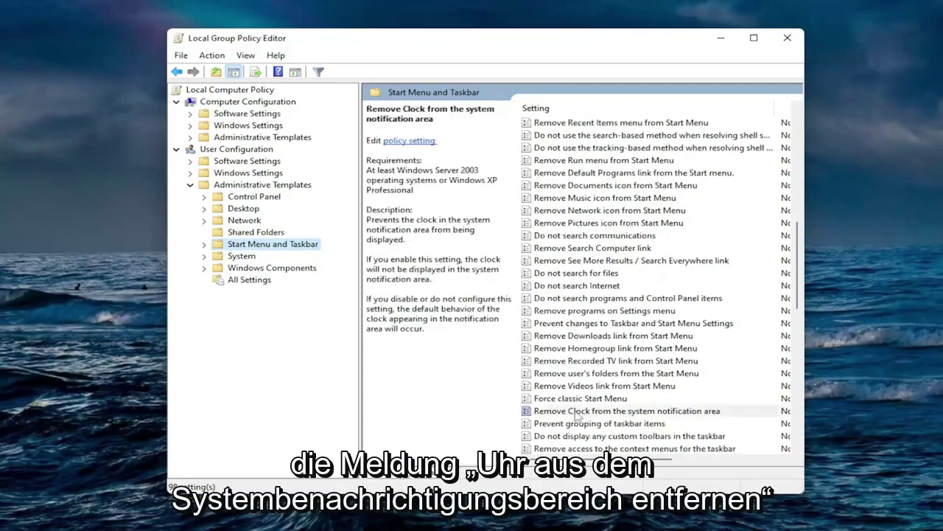
pyautogui.scroll(-2, 589, 373)
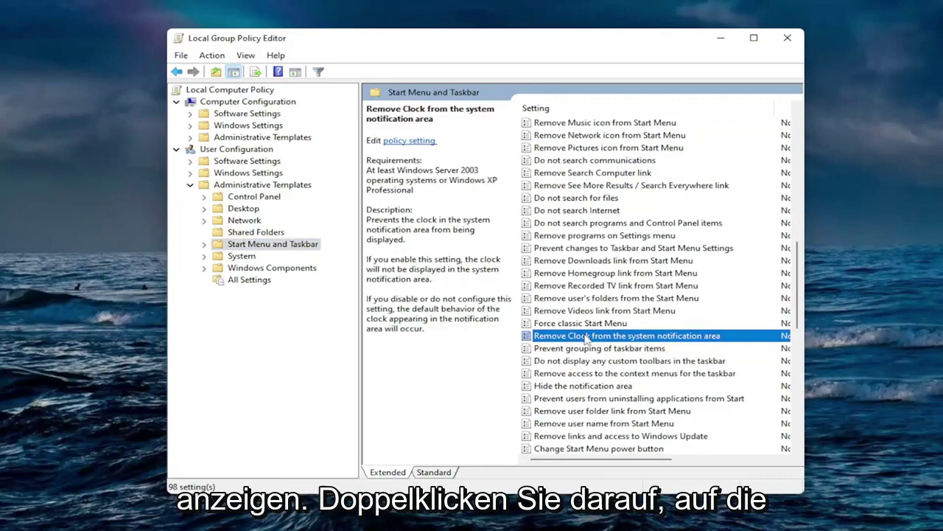
# Set the Remove Clock policy to Enabled and apply it.
pyautogui.doubleClick(585, 335)
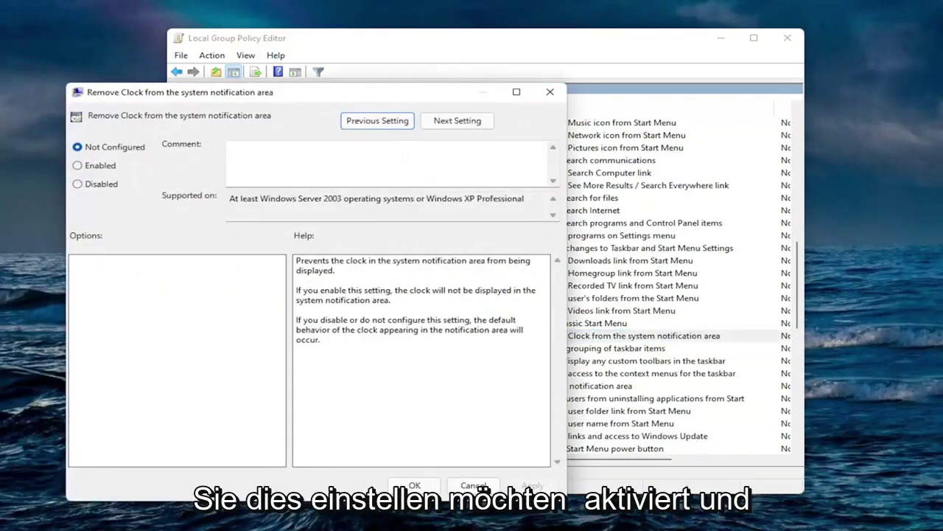
pyautogui.click(194, 130)
pyautogui.click(647, 448)
pyautogui.click(528, 448)
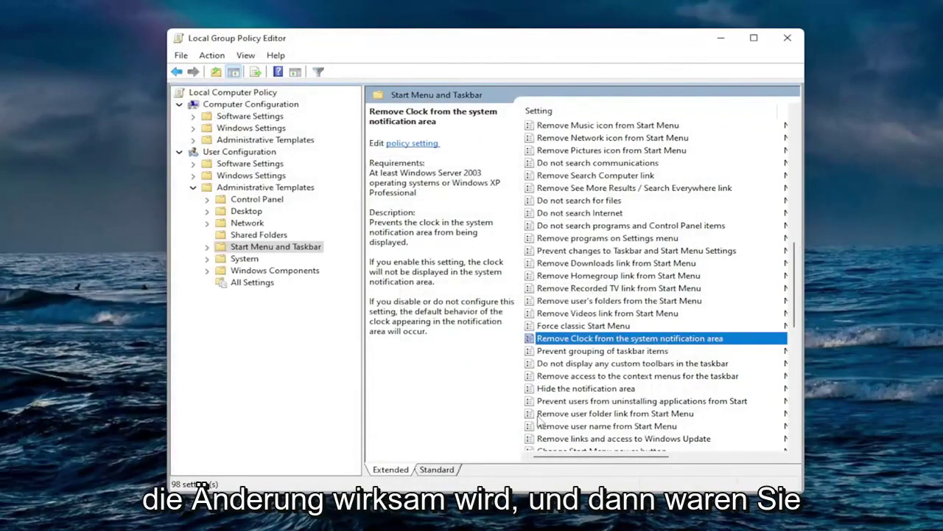
# Switch the Remove Clock policy back to Not Configured and close the Group Policy Editor.
pyautogui.doubleClick(568, 339)
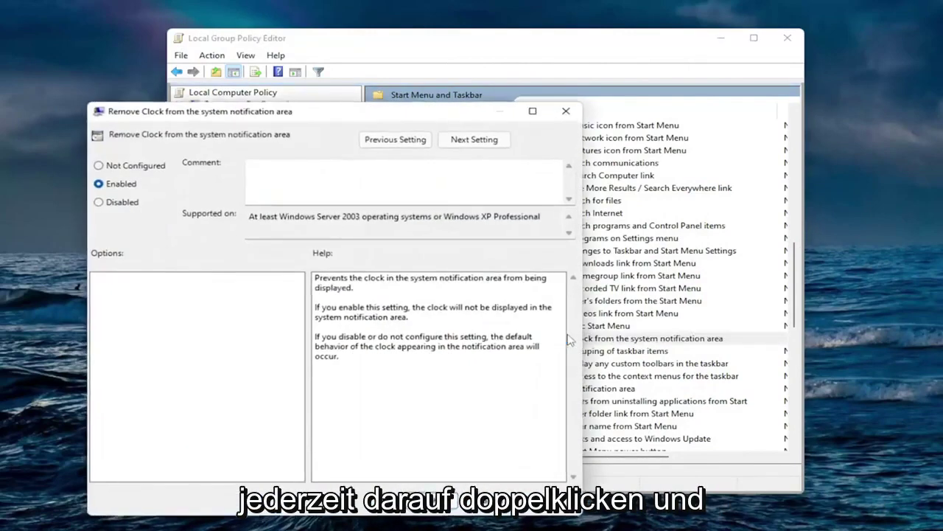
pyautogui.click(127, 168)
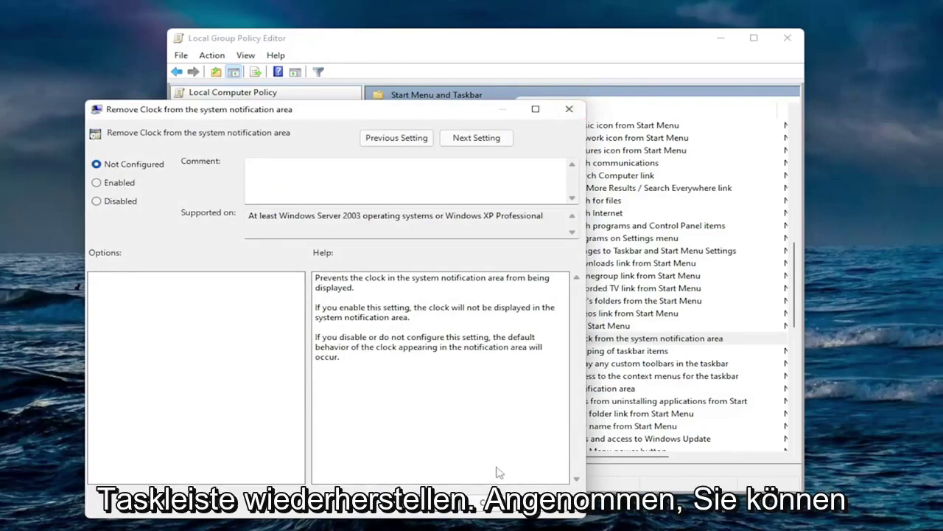
pyautogui.click(460, 505)
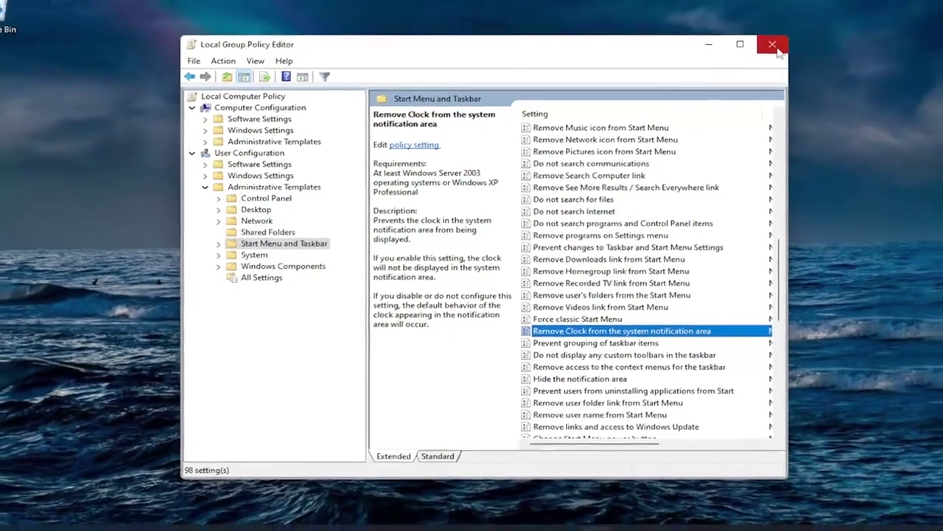
pyautogui.click(775, 45)
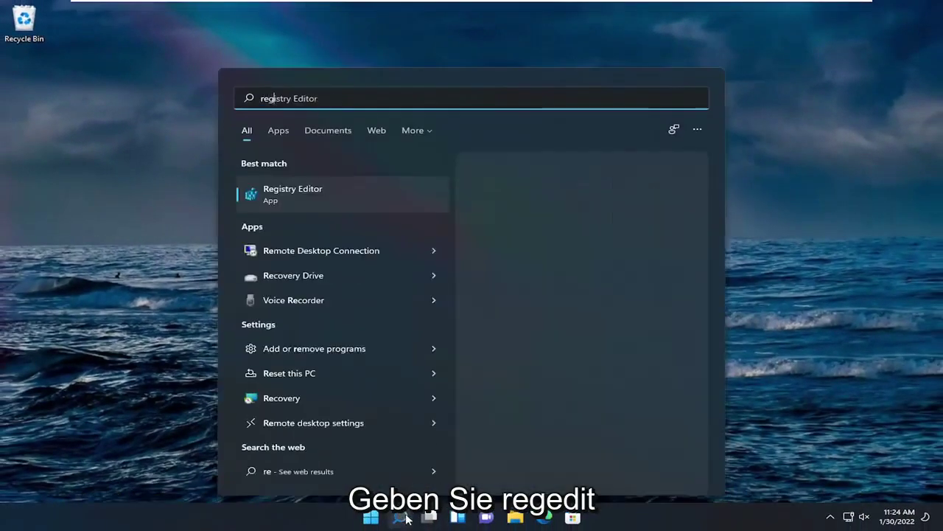
# Search 'regedit' and run Registry Editor as administrator, approving the UAC prompt.
pyautogui.write('gedit')
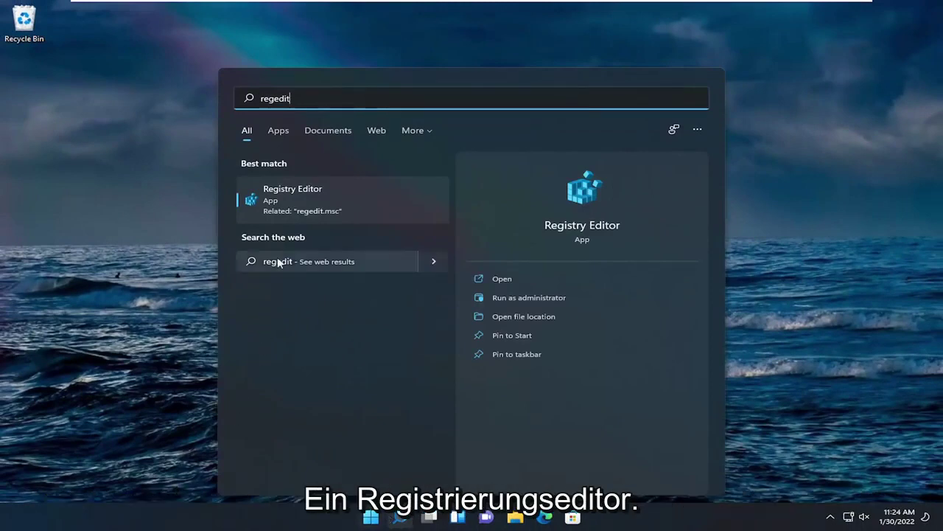
pyautogui.rightClick(288, 194)
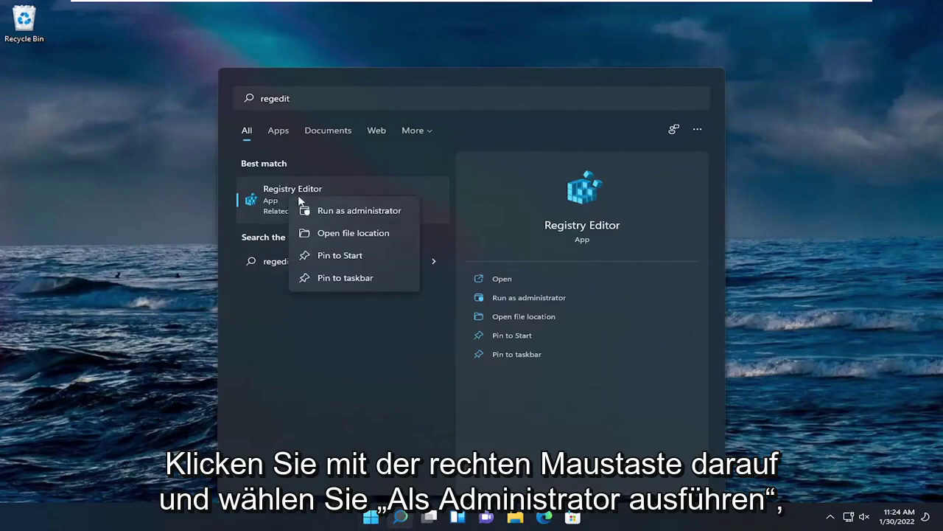
pyautogui.click(339, 212)
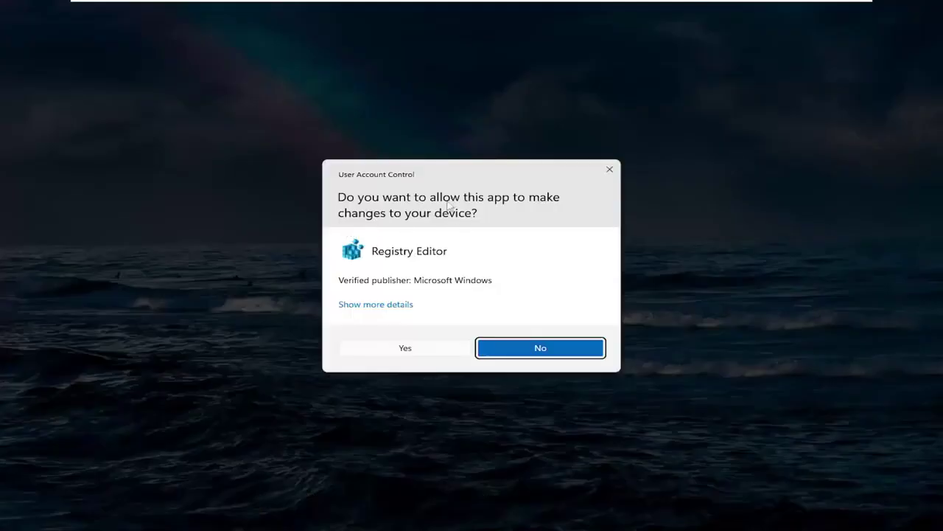
pyautogui.click(405, 351)
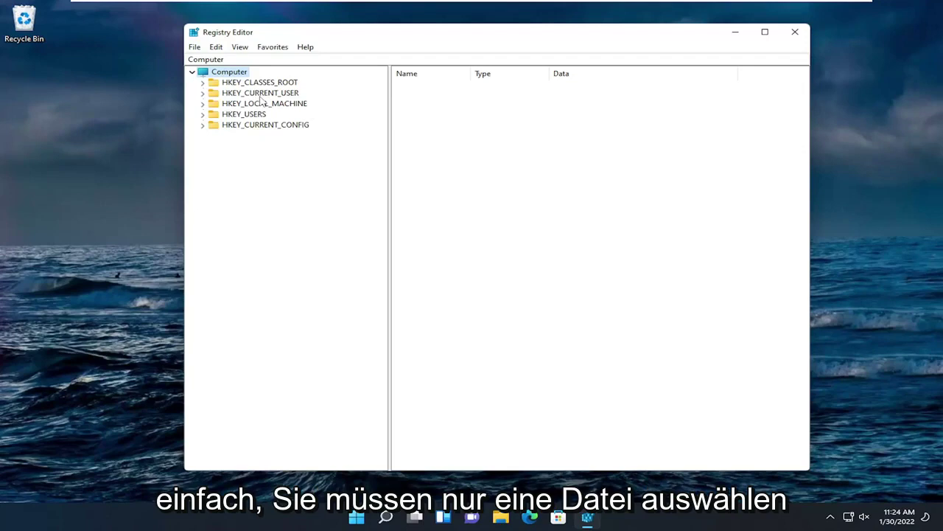
pyautogui.click(196, 47)
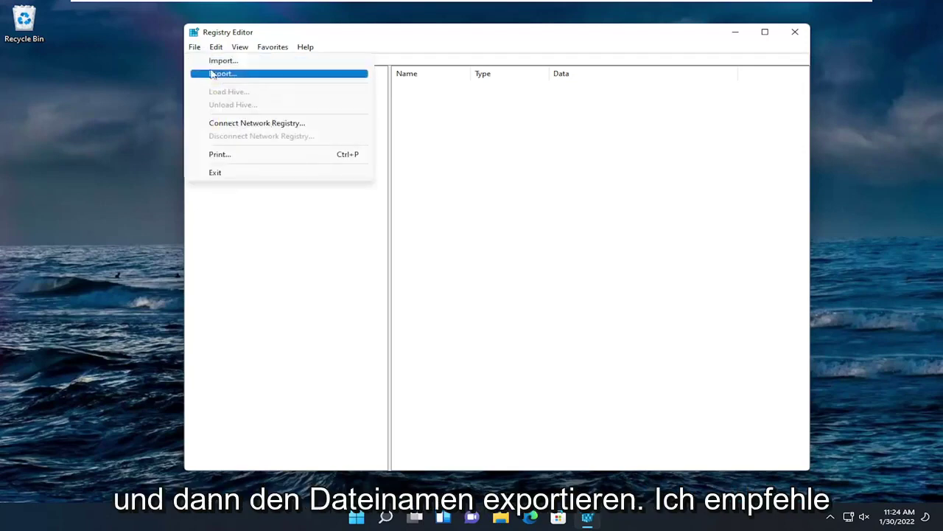
pyautogui.click(215, 74)
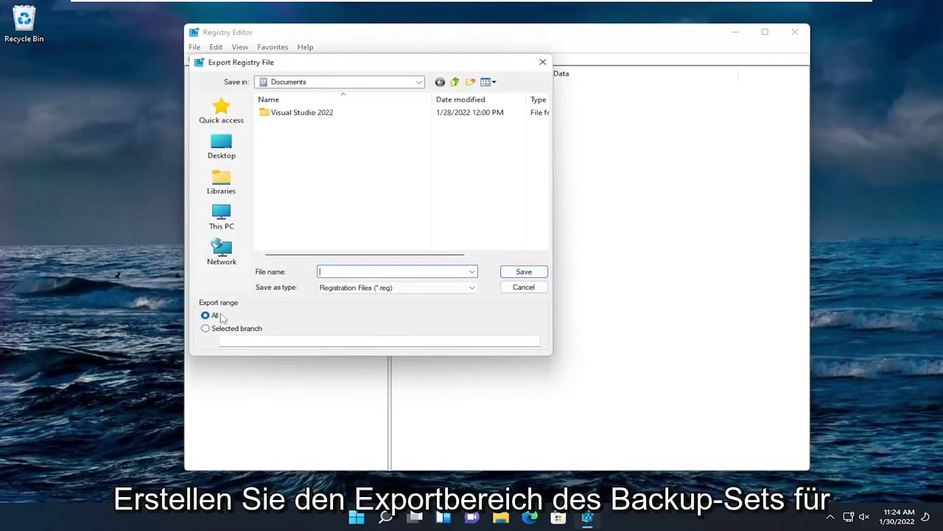
pyautogui.click(523, 289)
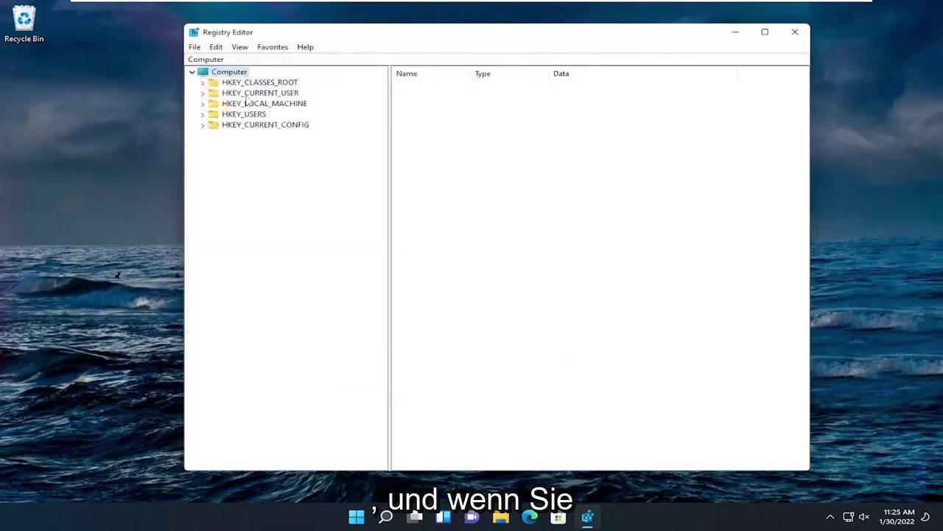
pyautogui.click(195, 47)
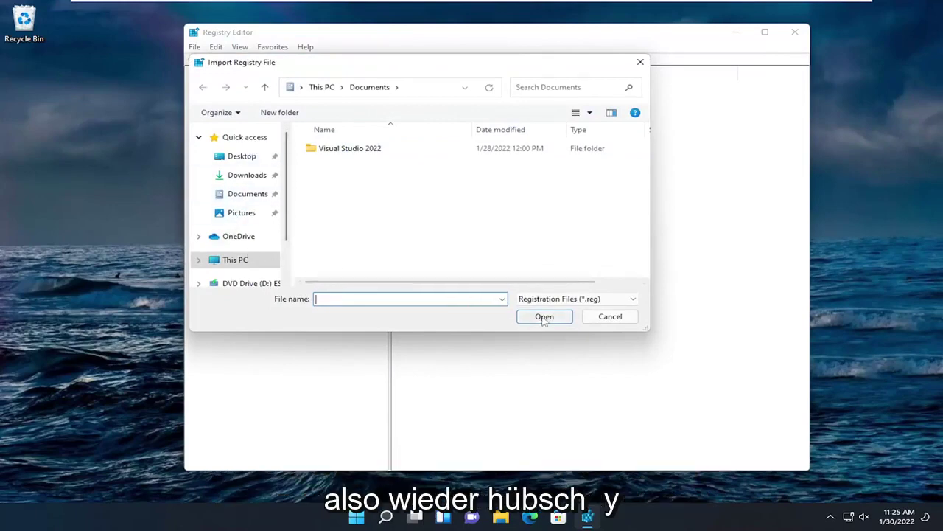
pyautogui.click(600, 321)
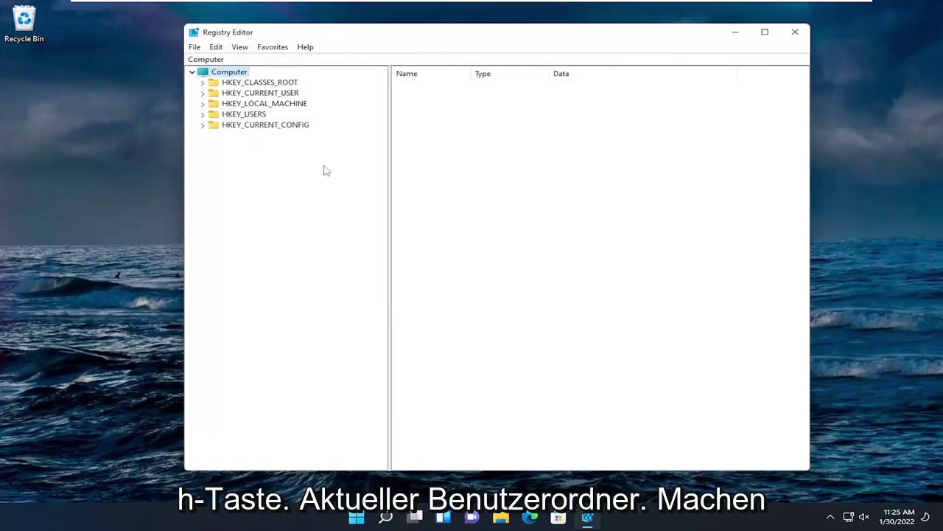
# Expand HKEY_CURRENT_USER > Software > Microsoft > Windows in the registry tree.
pyautogui.doubleClick(280, 94)
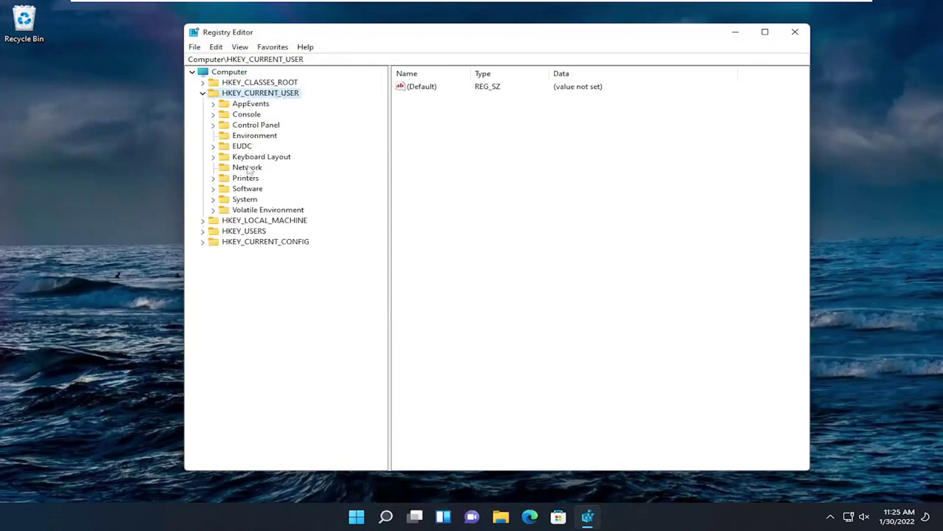
pyautogui.doubleClick(248, 190)
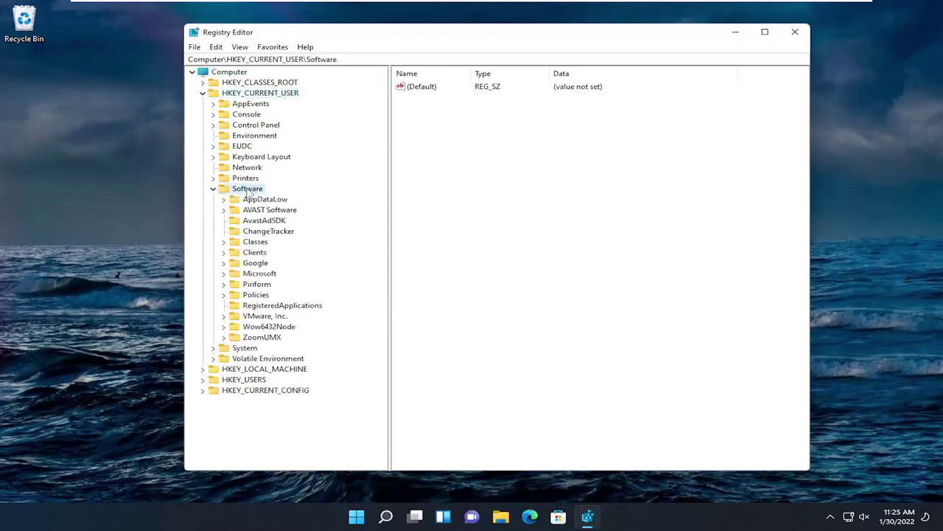
pyautogui.doubleClick(257, 274)
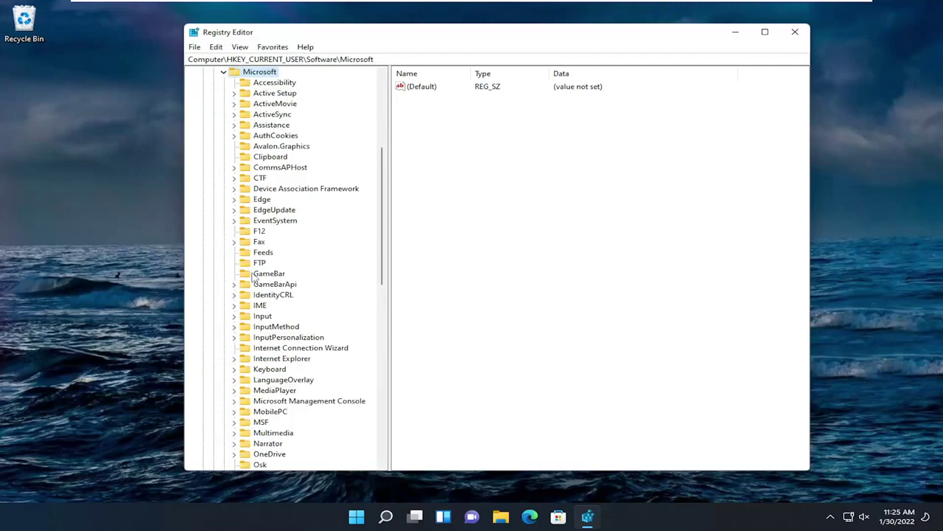
pyautogui.scroll(-9, 255, 276)
pyautogui.scroll(-5, 261, 354)
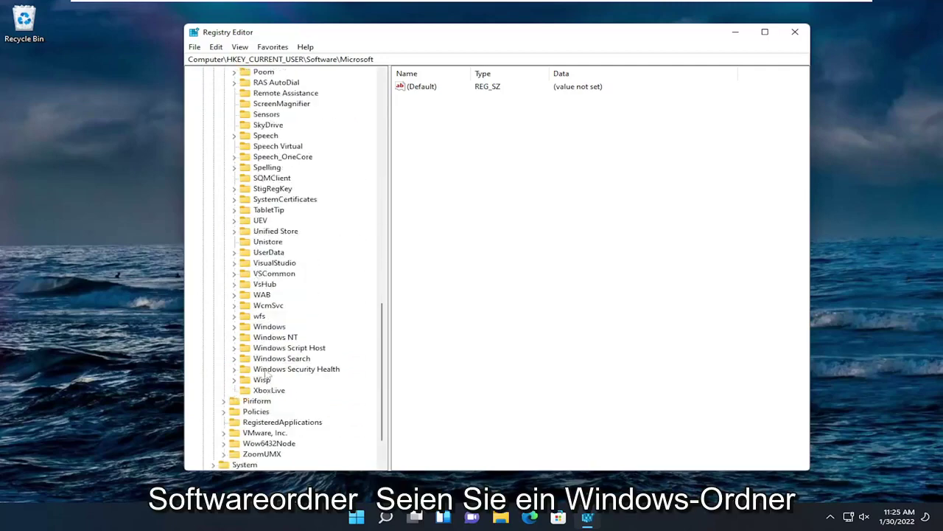
pyautogui.doubleClick(268, 328)
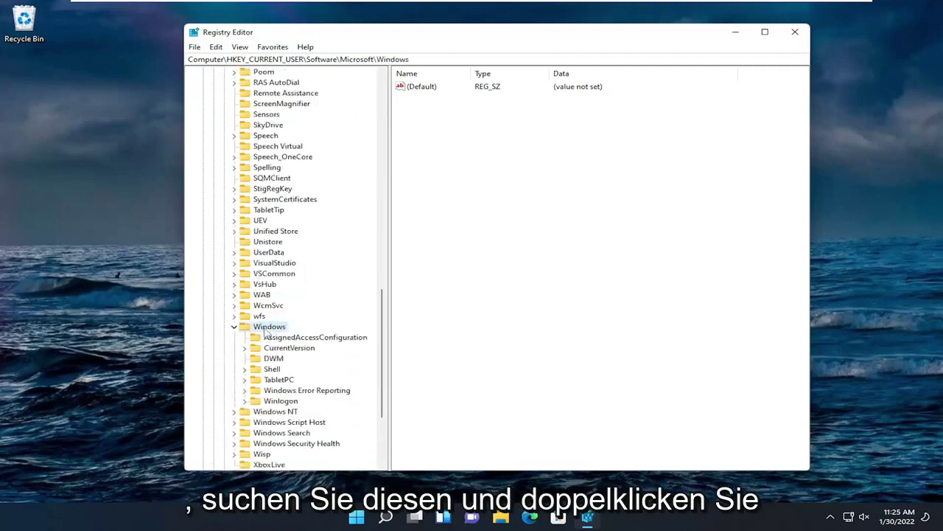
# Expand CurrentVersion > Policies and select the Explorer key.
pyautogui.click(276, 350)
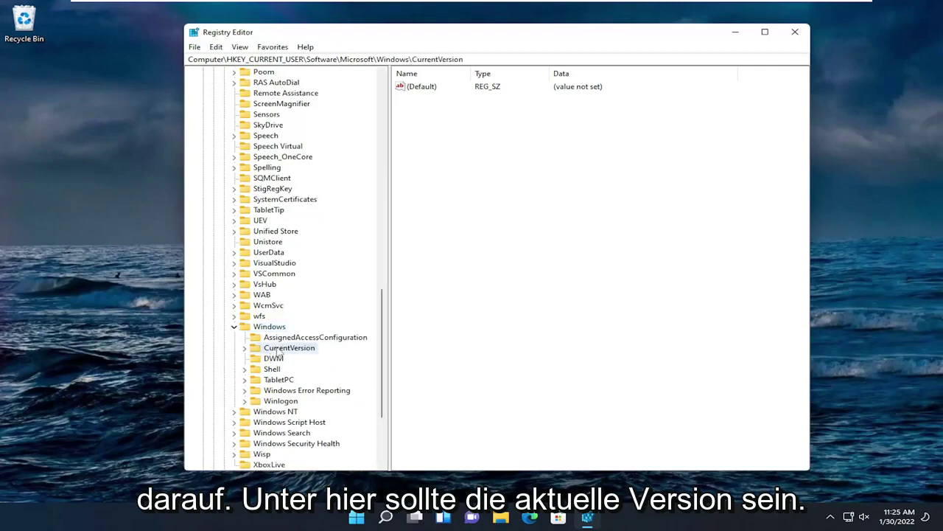
pyautogui.doubleClick(279, 349)
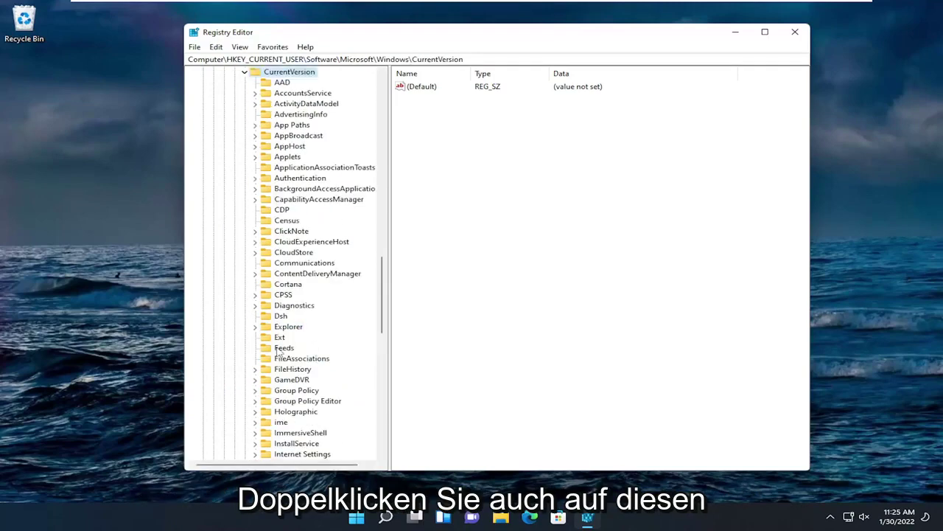
pyautogui.scroll(-5, 280, 347)
pyautogui.scroll(-2, 282, 339)
pyautogui.doubleClick(288, 296)
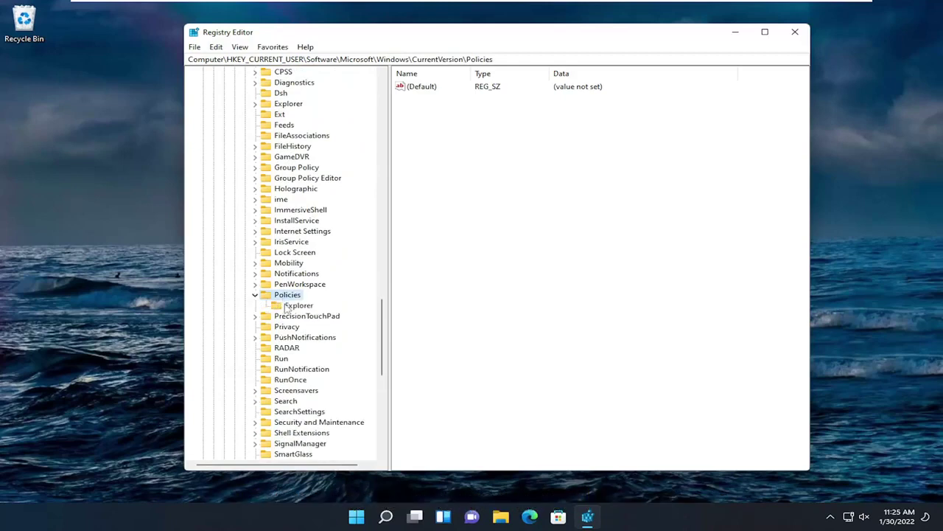
pyautogui.click(295, 305)
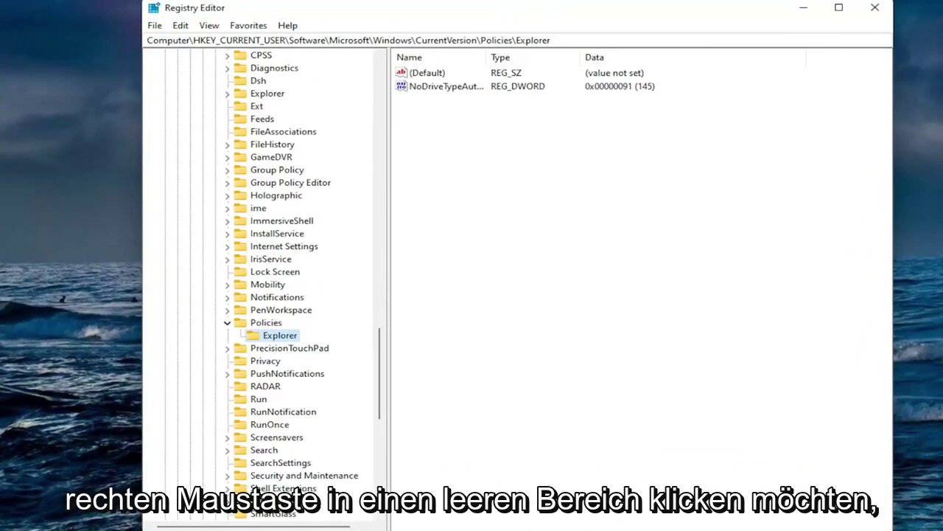
# Create a DWORD (32-bit) value named HideClock in Explorer with data 1.
pyautogui.rightClick(542, 163)
pyautogui.moveTo(586, 168)
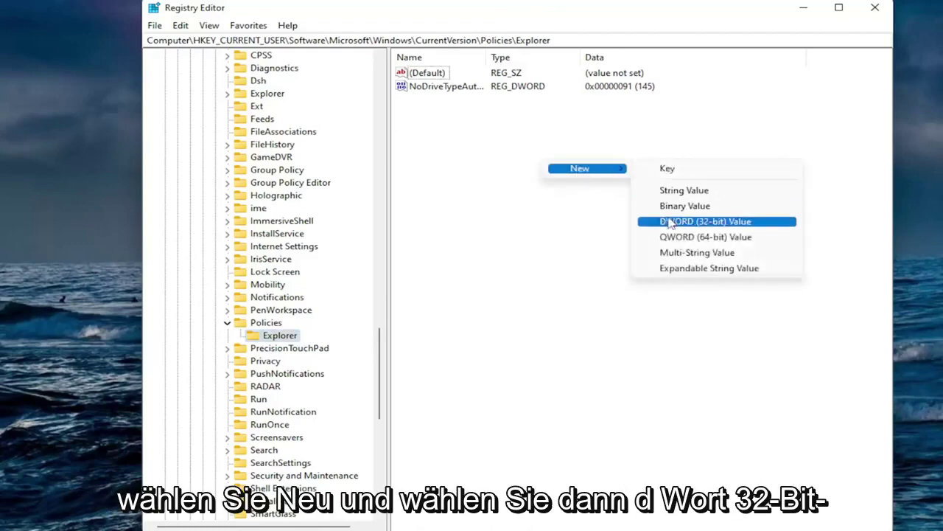
pyautogui.click(669, 222)
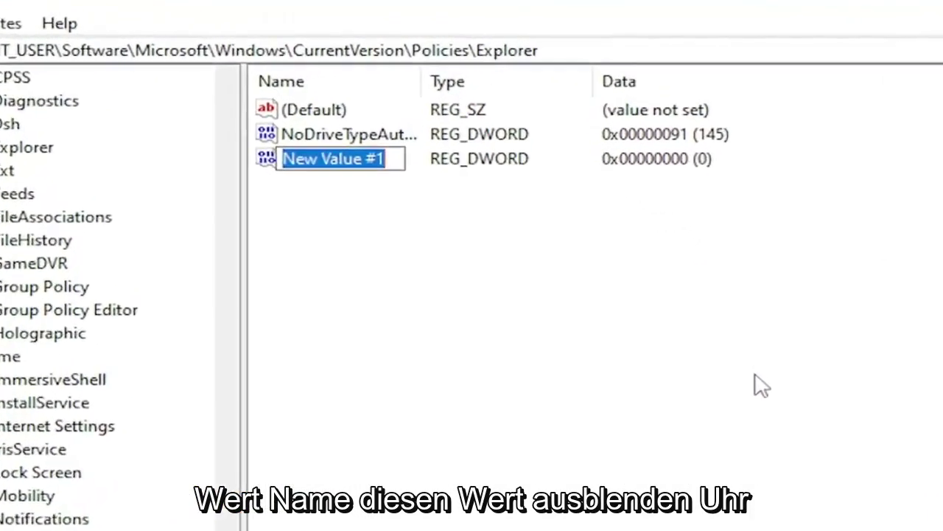
pyautogui.write('HideClock')
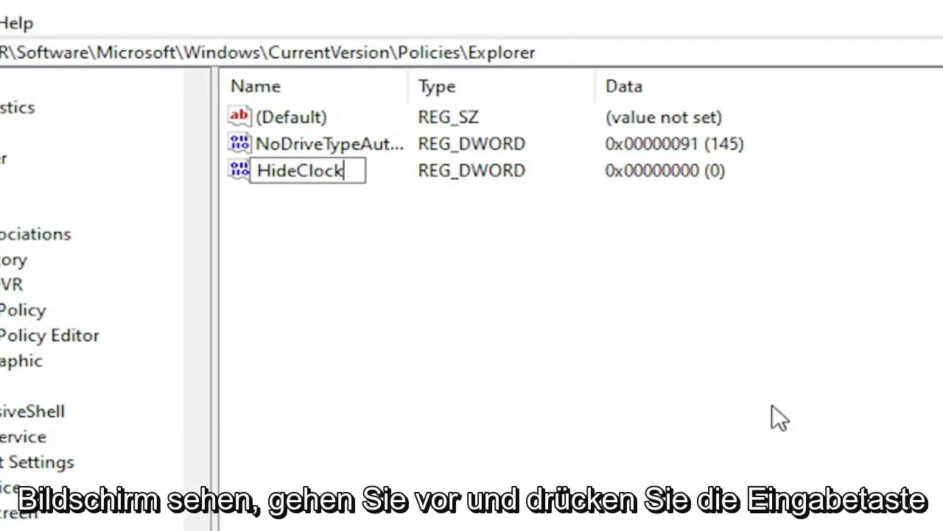
pyautogui.press('Return')
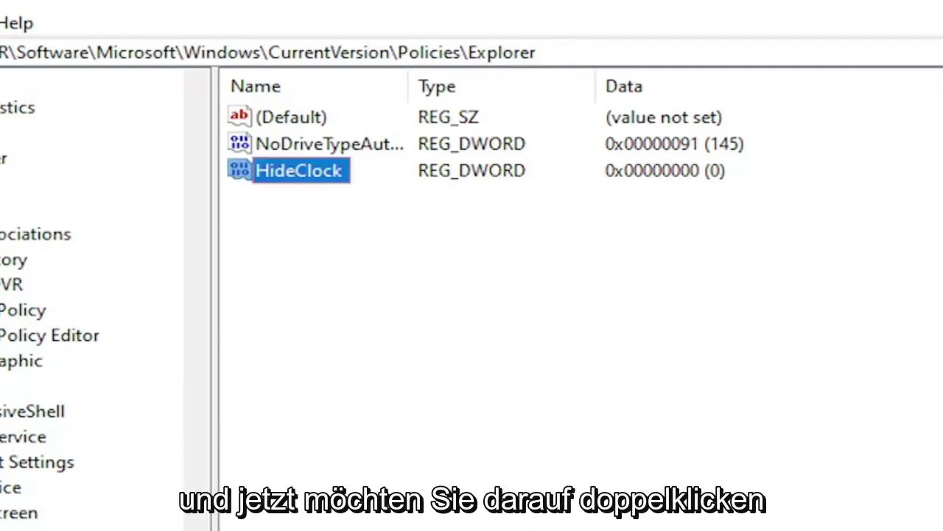
pyautogui.press('Return')
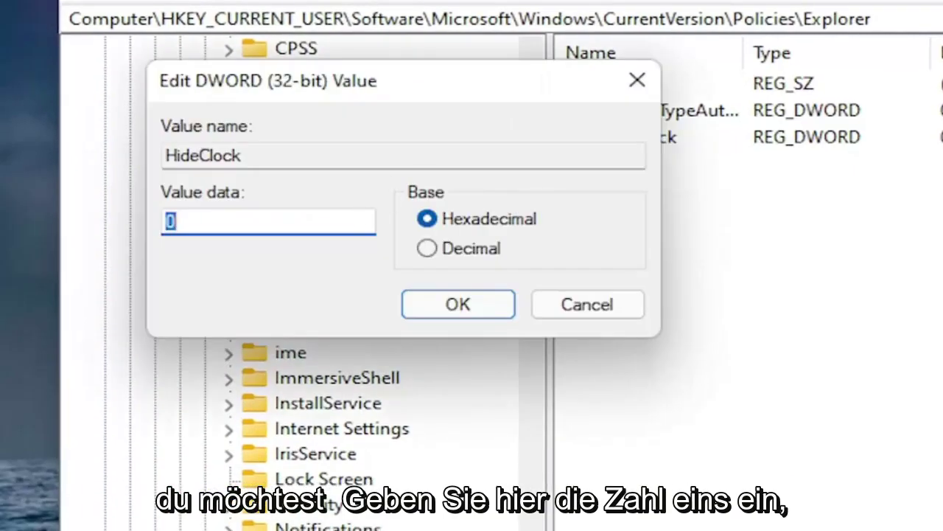
pyautogui.write('1')
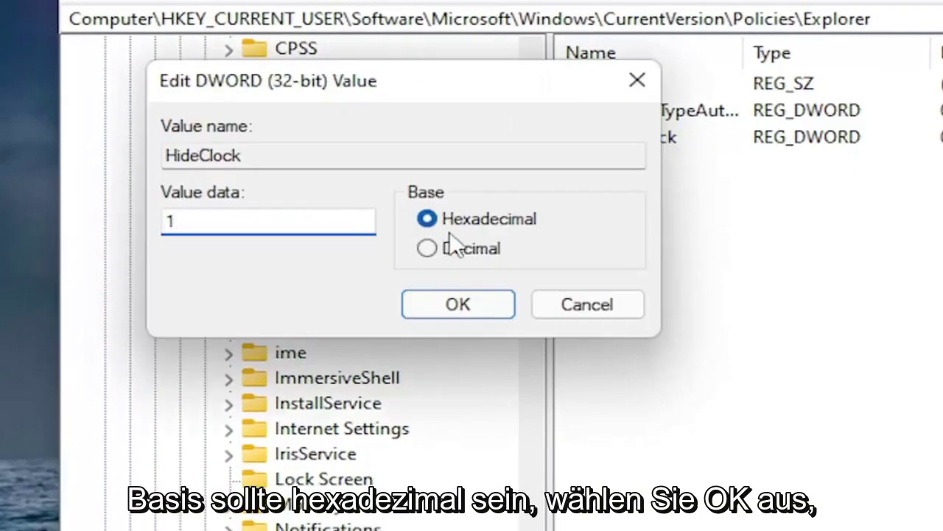
pyautogui.click(453, 302)
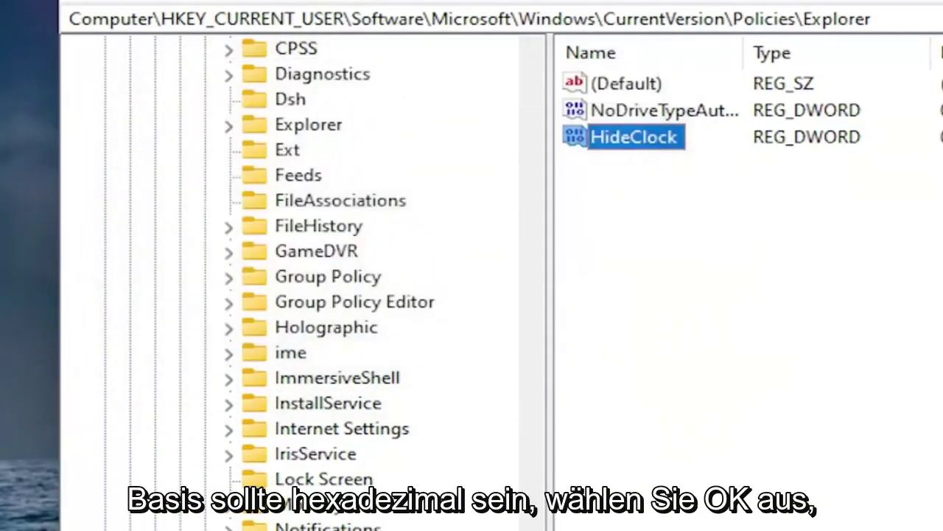
# Collapse the Windows key in the registry tree and drag the Registry Editor window upward.
pyautogui.scroll(10, 489, 248)
pyautogui.scroll(-5, 390, 379)
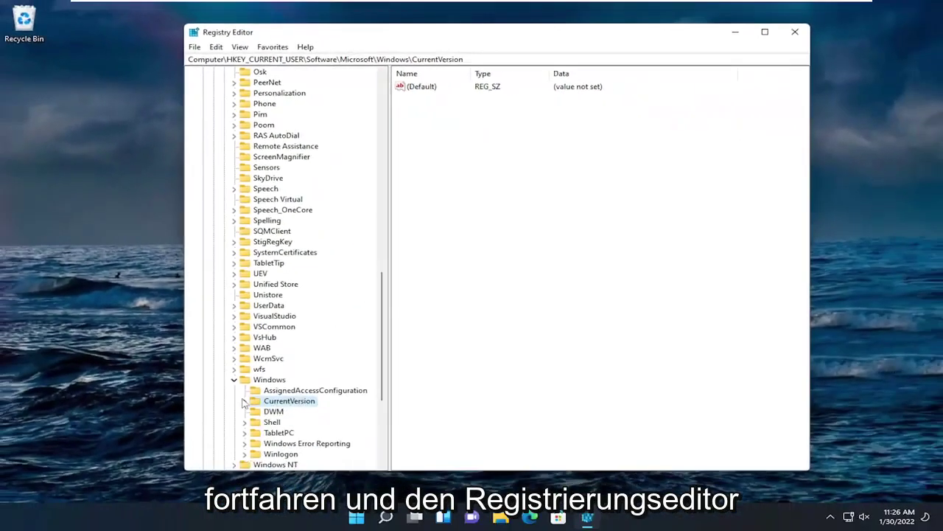
pyautogui.click(234, 378)
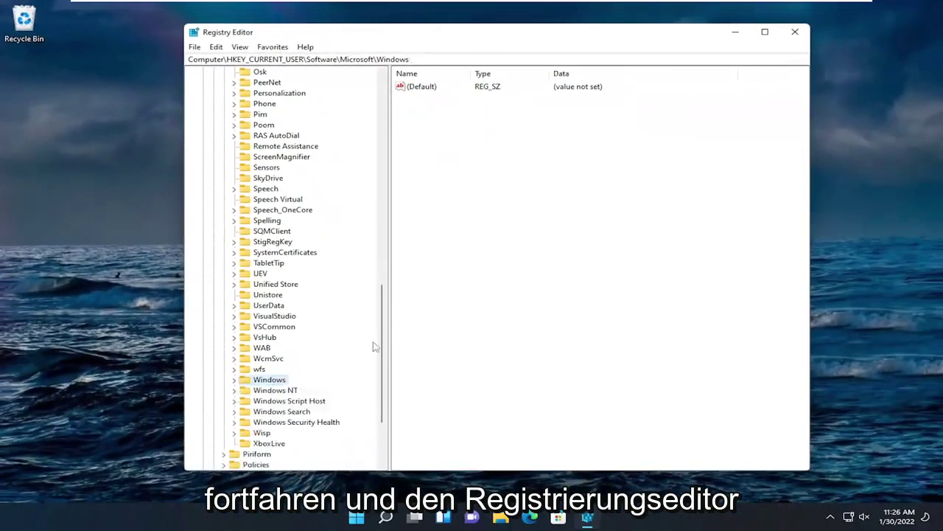
pyautogui.moveTo(377, 346); pyautogui.dragTo(383, 88)
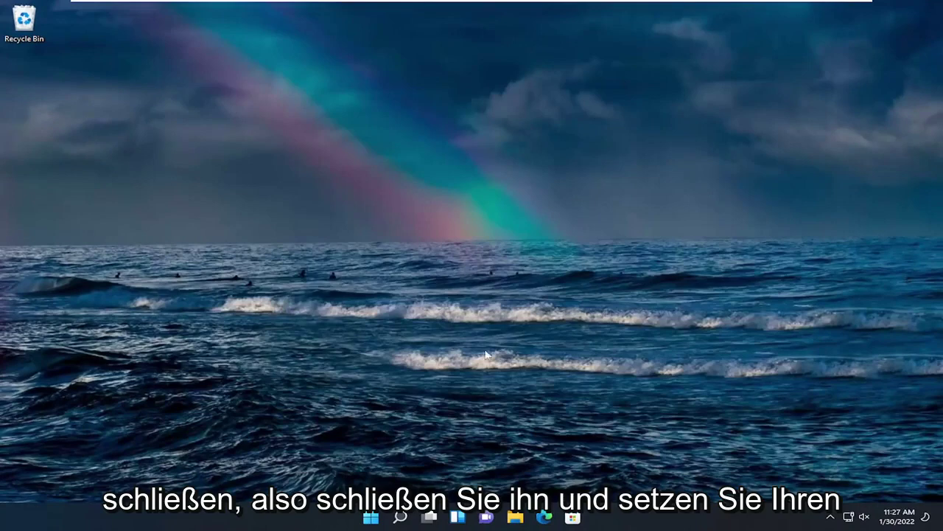